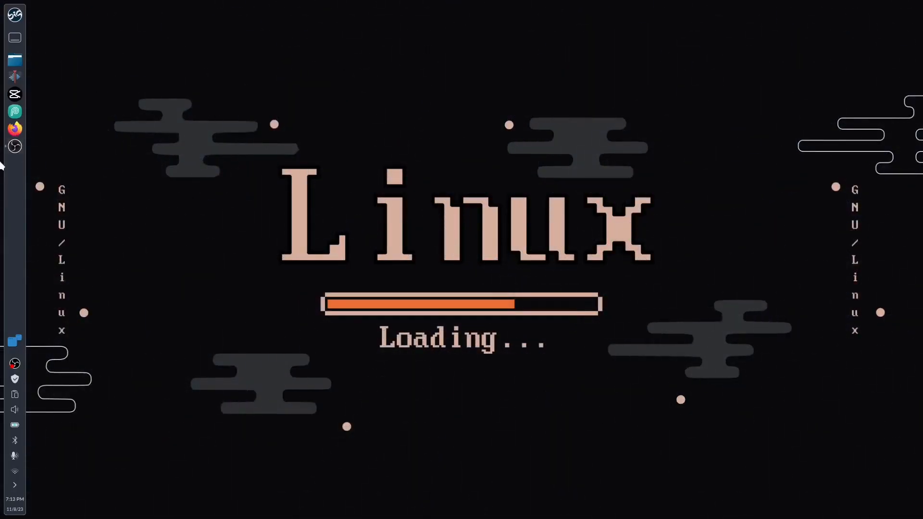
- Launch the Big-Store software centre and maximize its window
left_click(10, 43)
left_click(82, 136)
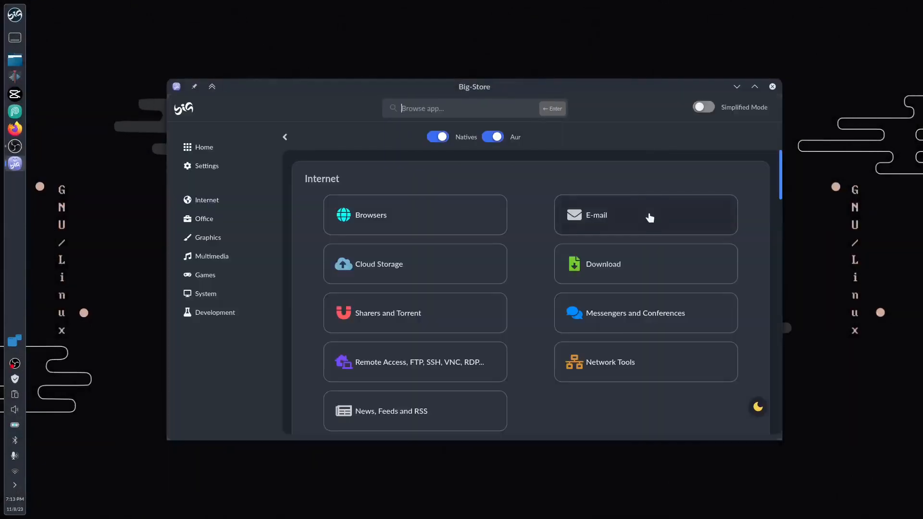
double_click(631, 92)
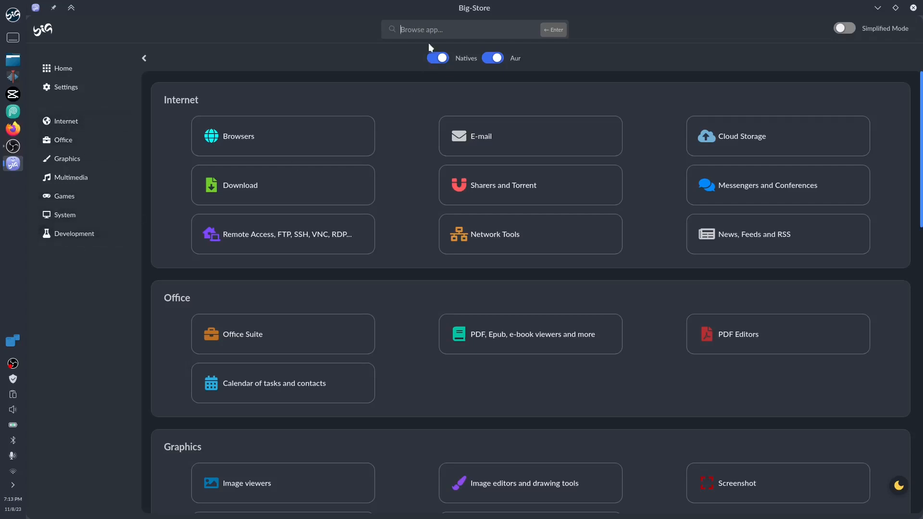
- Open the HandBrake page from the Video editors and compressors category under Multimedia
left_click(437, 26)
left_click(79, 179)
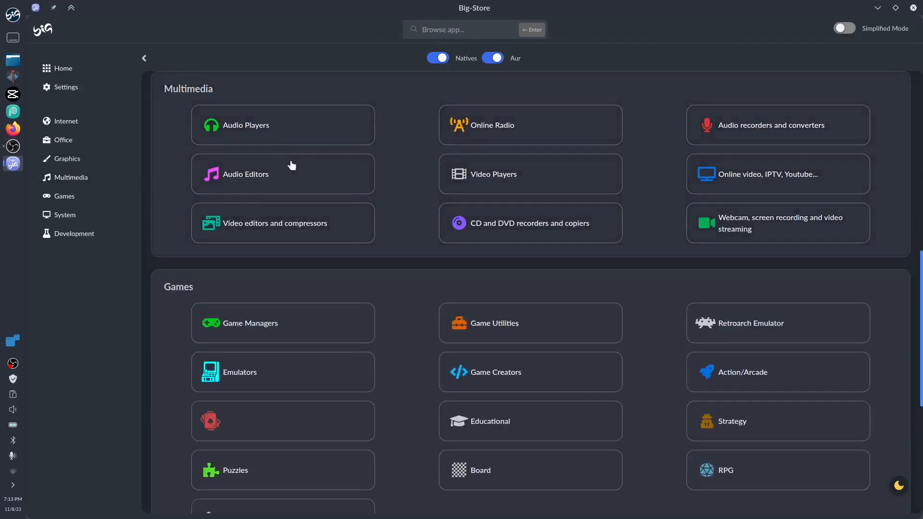
left_click(354, 232)
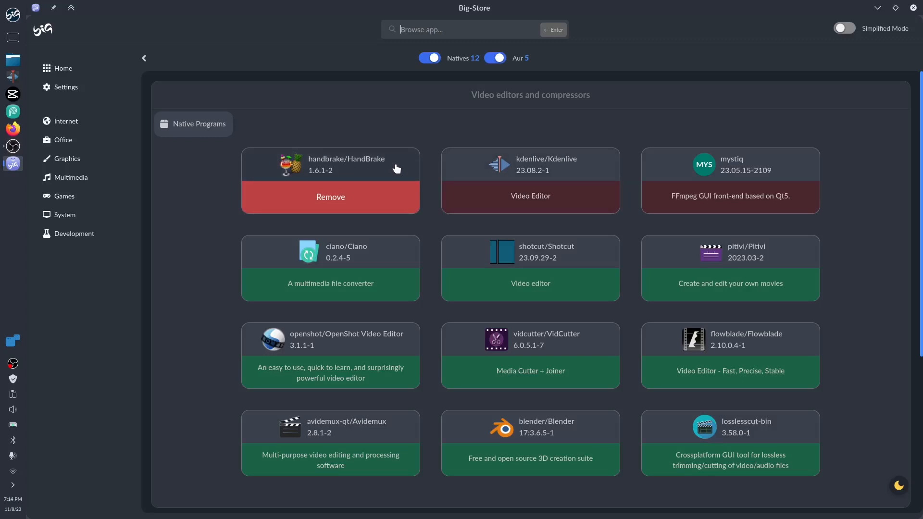
left_click(395, 164)
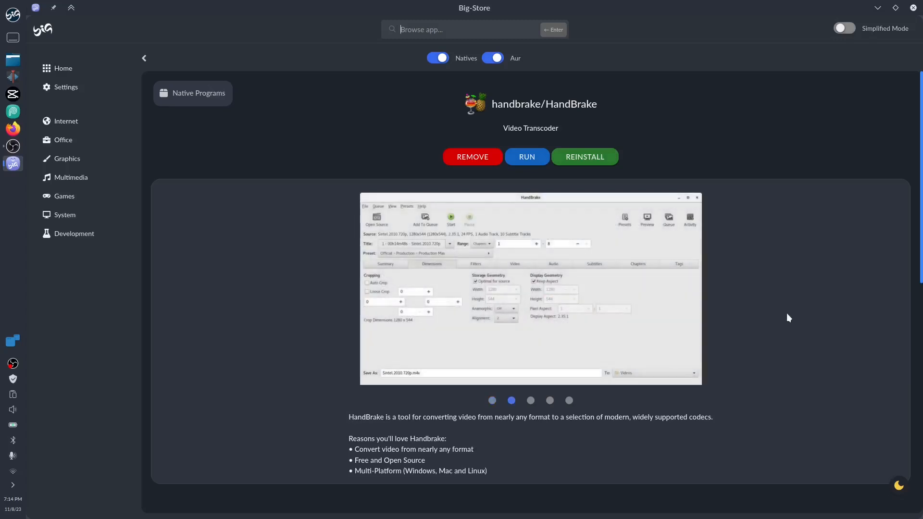
- Read HandBrake's description, package details, add-ons and dependencies on its store page
scroll(792, 313, "down", 1)
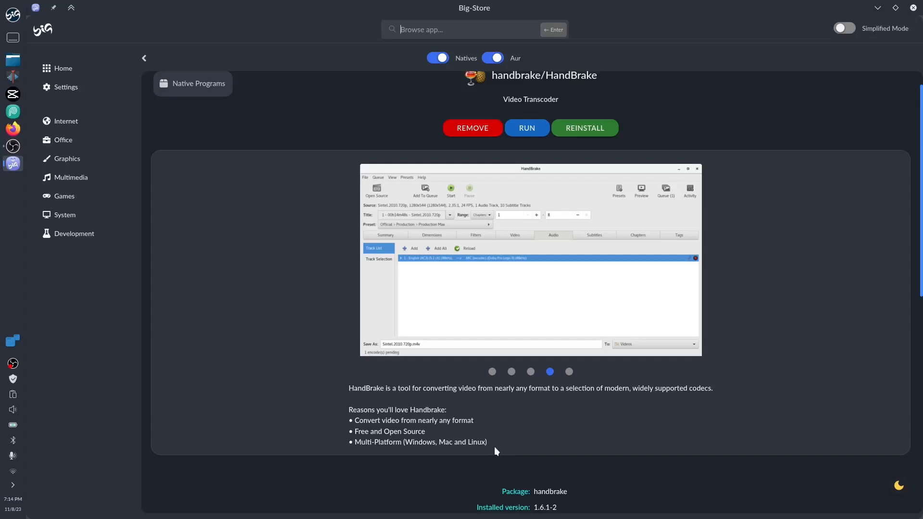
scroll(822, 369, "down", 7)
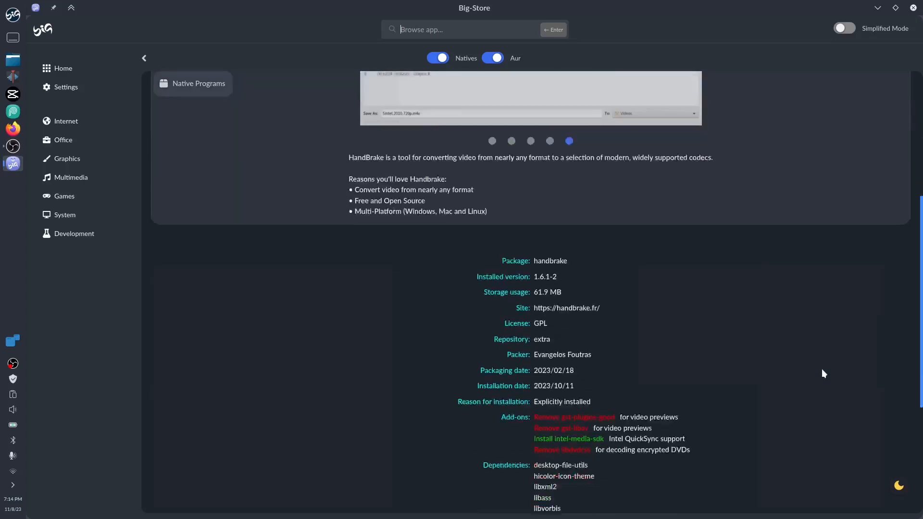
scroll(811, 371, "down", 1)
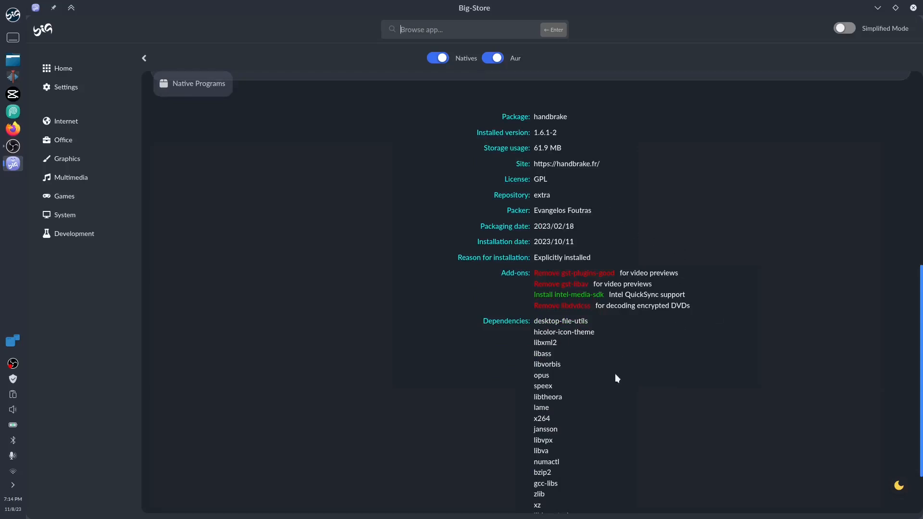
scroll(570, 489, "up", 8)
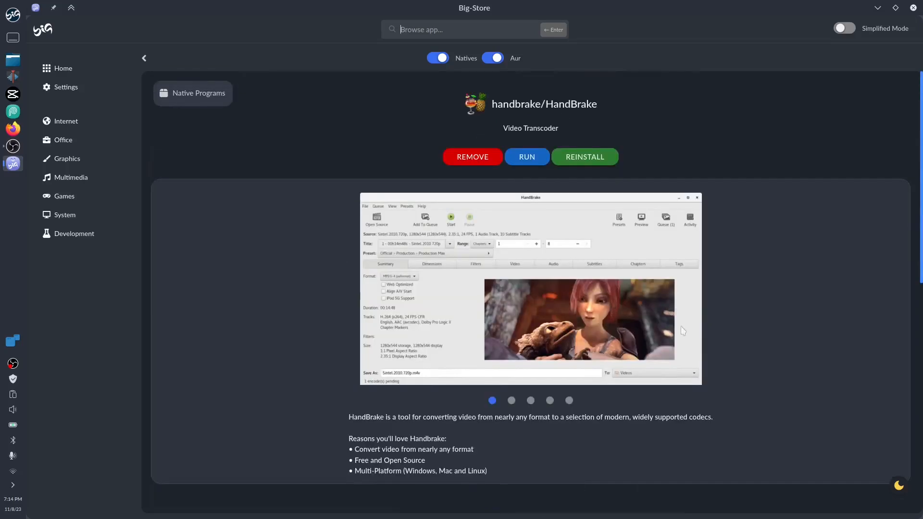
- View each of the HandBrake screenshots on the store page and return to the first one
left_click(511, 401)
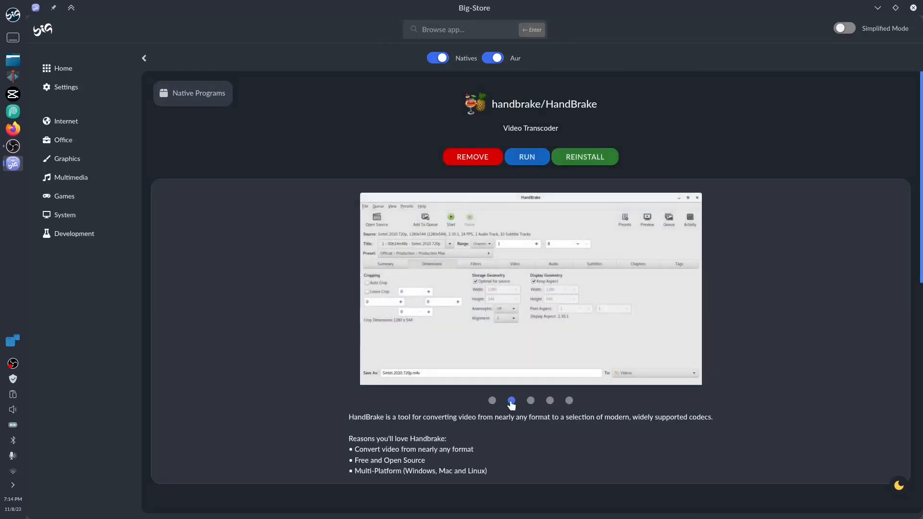
left_click(531, 401)
left_click(550, 401)
left_click(571, 403)
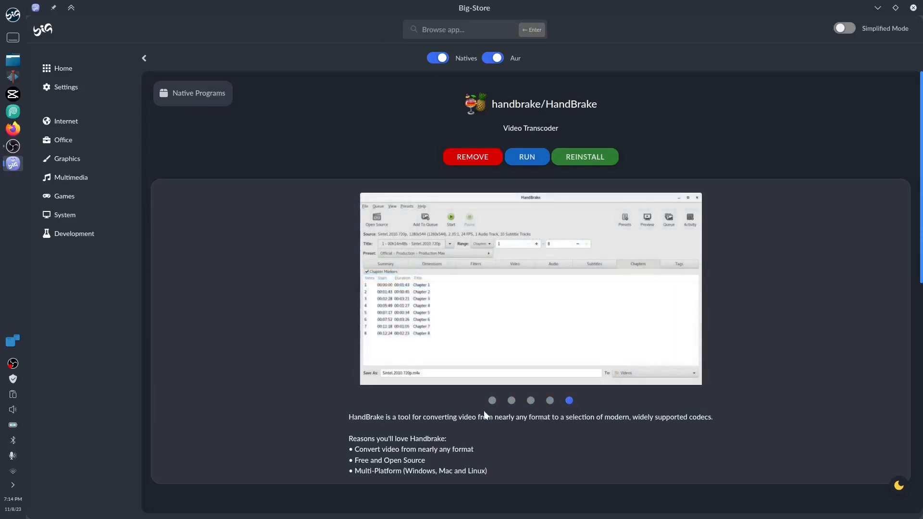
left_click(493, 402)
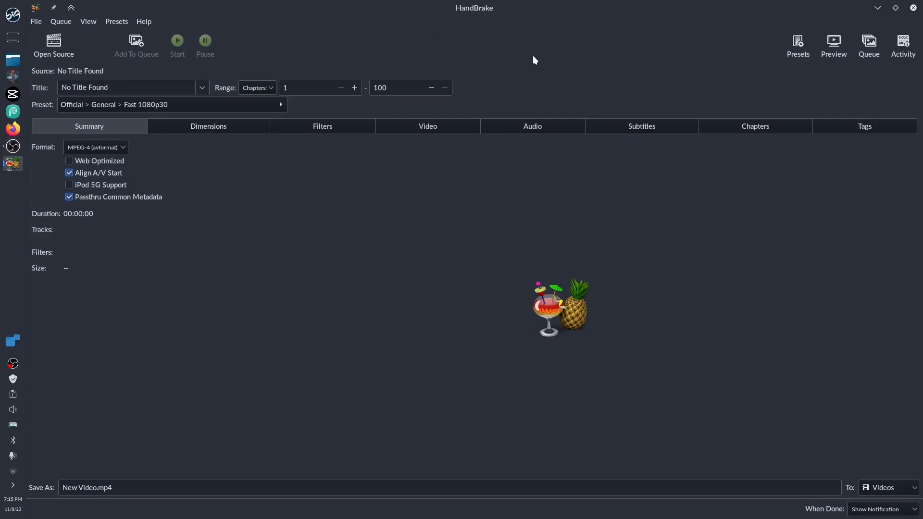
left_click(914, 9)
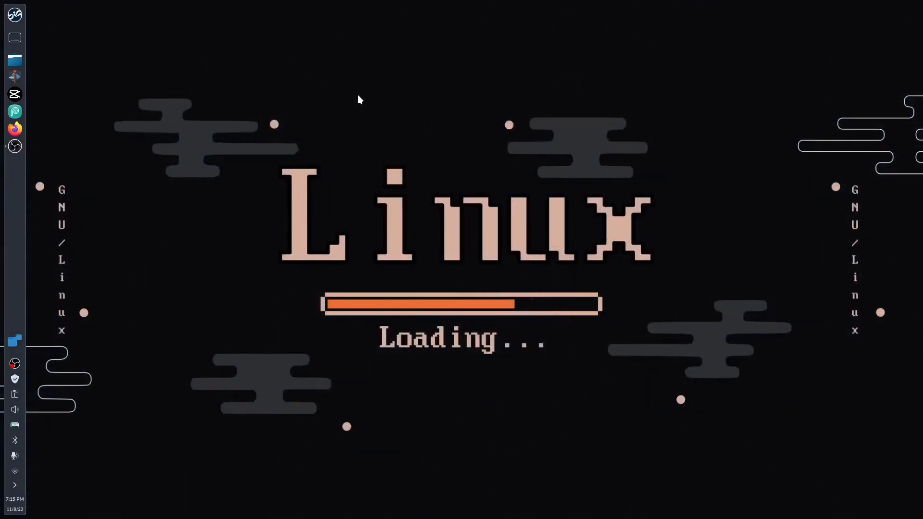
left_click(15, 60)
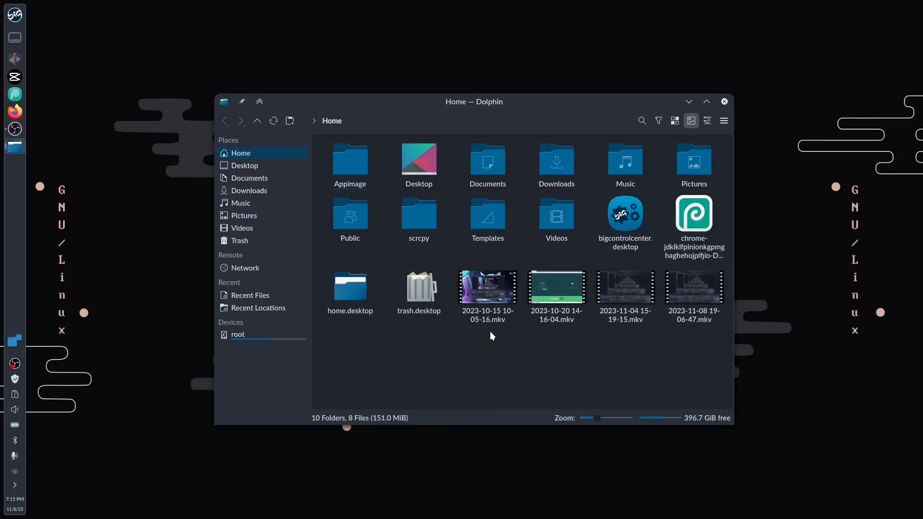
mouse_move(567, 292)
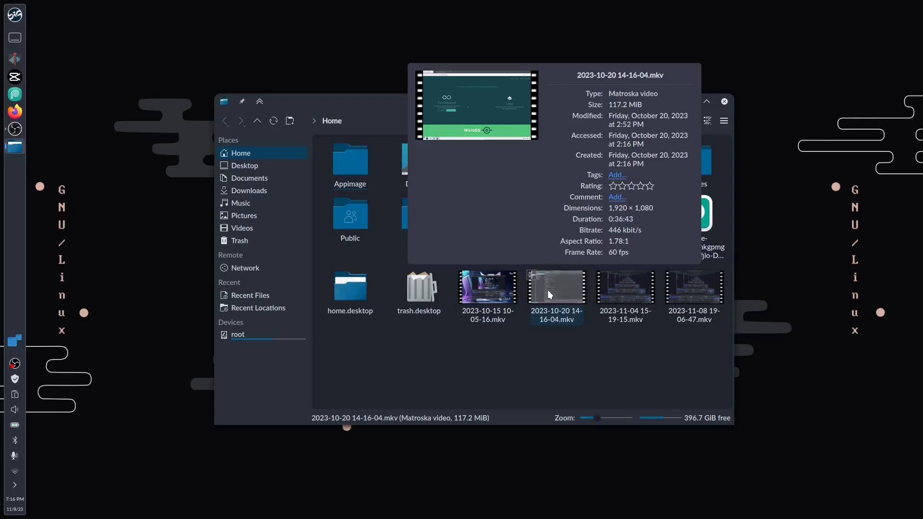
right_click(550, 294)
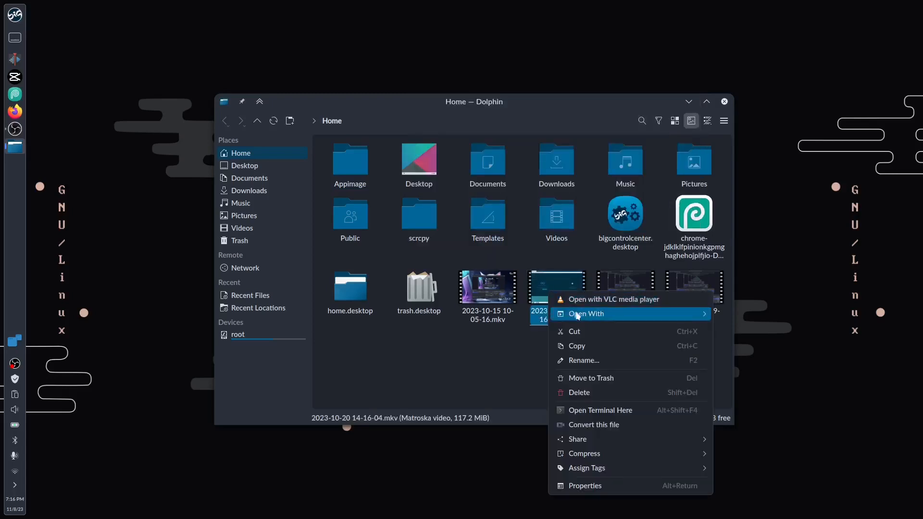
mouse_move(578, 316)
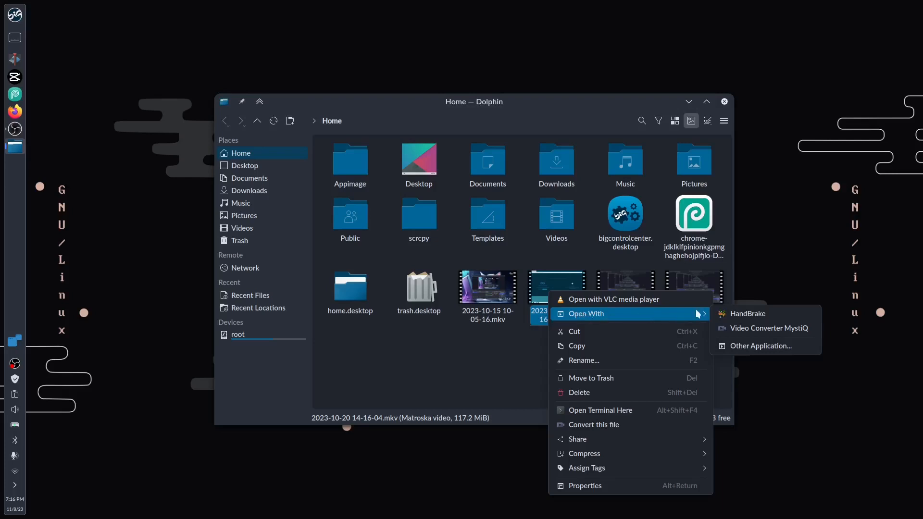
left_click(797, 318)
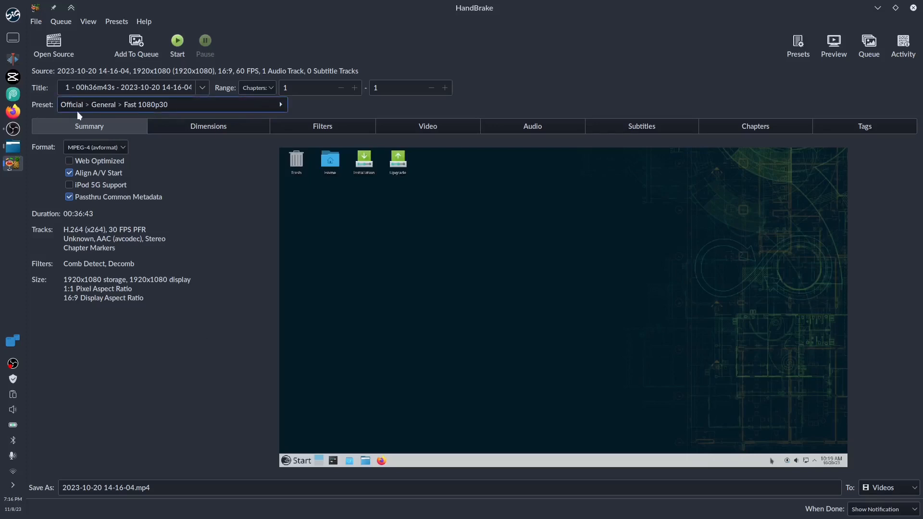
- Apply the Web preset Email 25 MB 3 Minutes 720p30 and start encoding the video
left_click(284, 105)
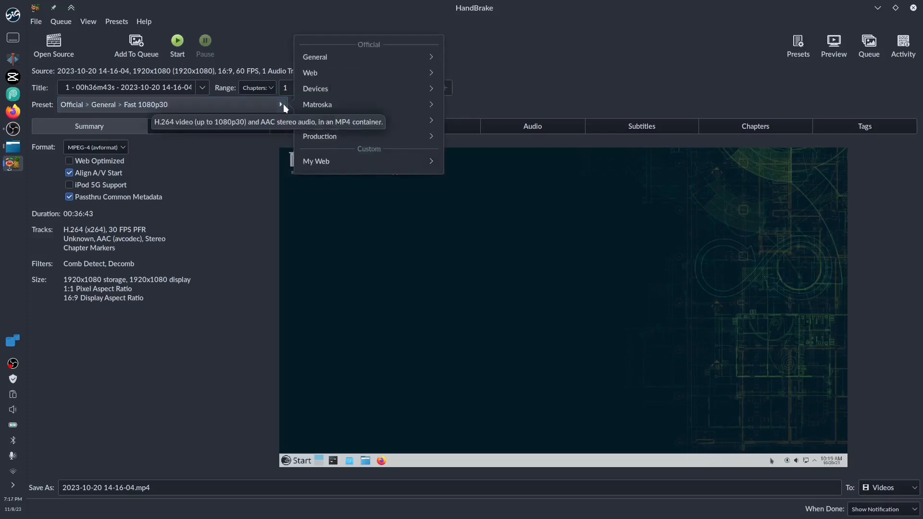
left_click(349, 74)
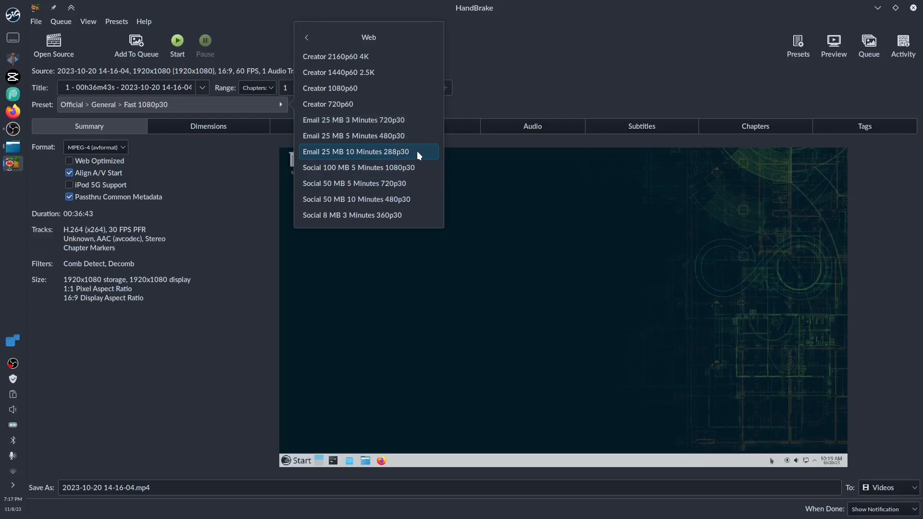
left_click(414, 123)
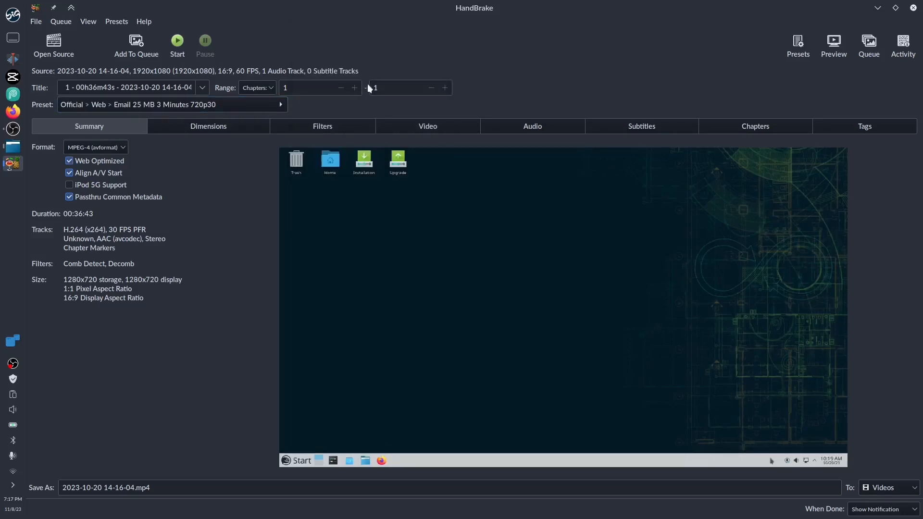
left_click(179, 41)
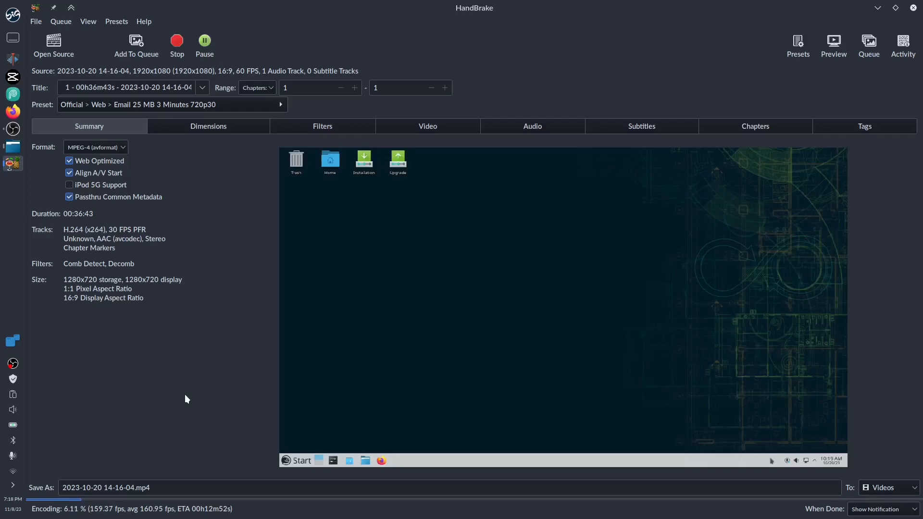
- Switch to Firefox, visit the HandBrake website at handbrake.fr, and minimize the browser
left_click(13, 111)
right_click(739, 9)
mouse_move(769, 107)
left_click(692, 134)
left_click(258, 30)
type("hand")
key("Return")
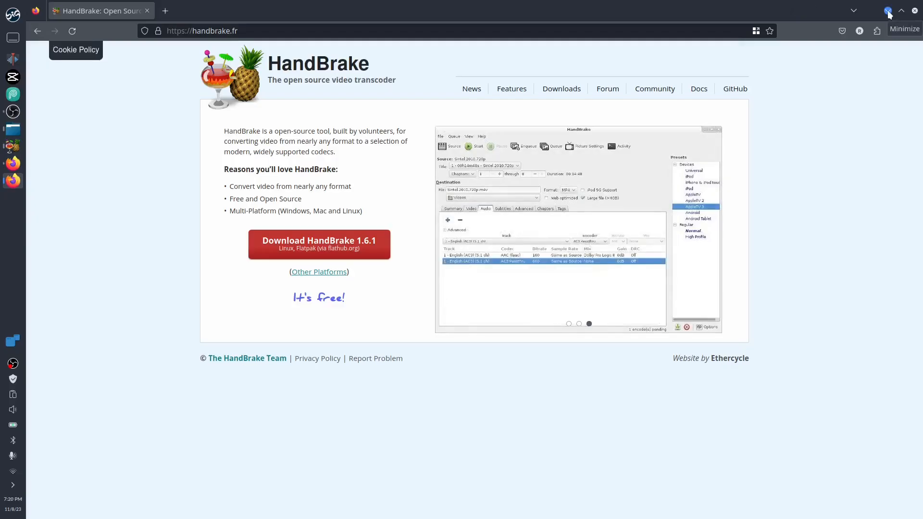
left_click(889, 11)
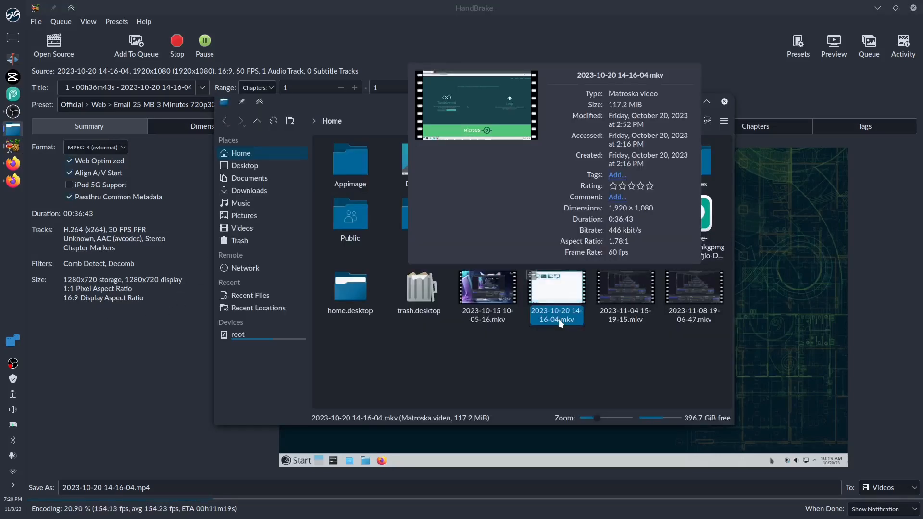
left_click(679, 35)
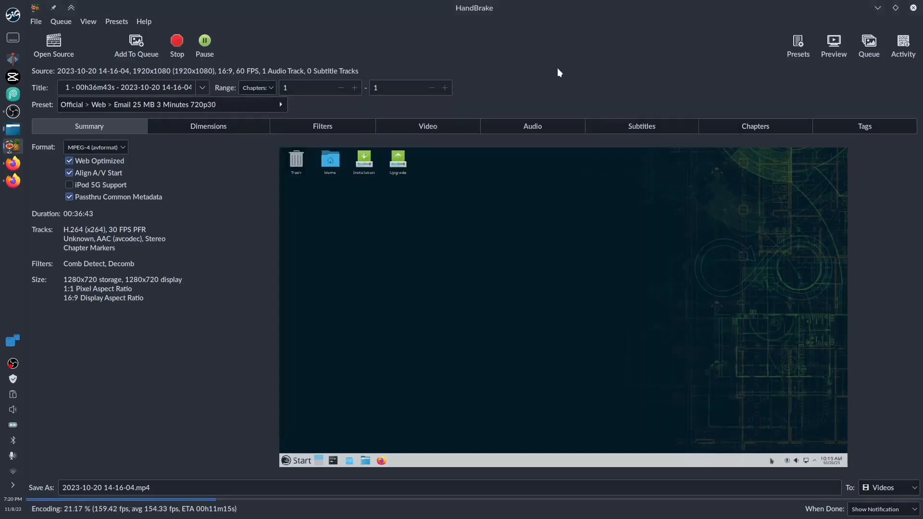
left_click(20, 136)
left_click(20, 136)
left_click(13, 129)
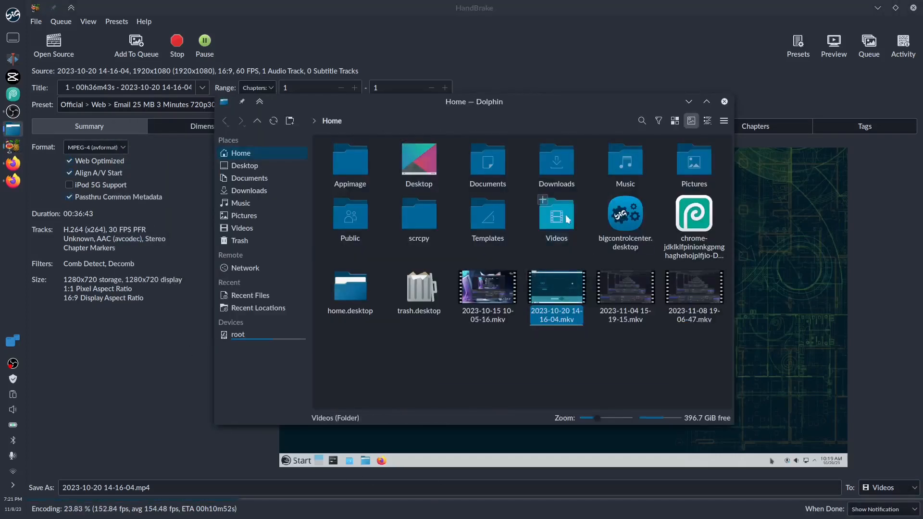
mouse_move(554, 212)
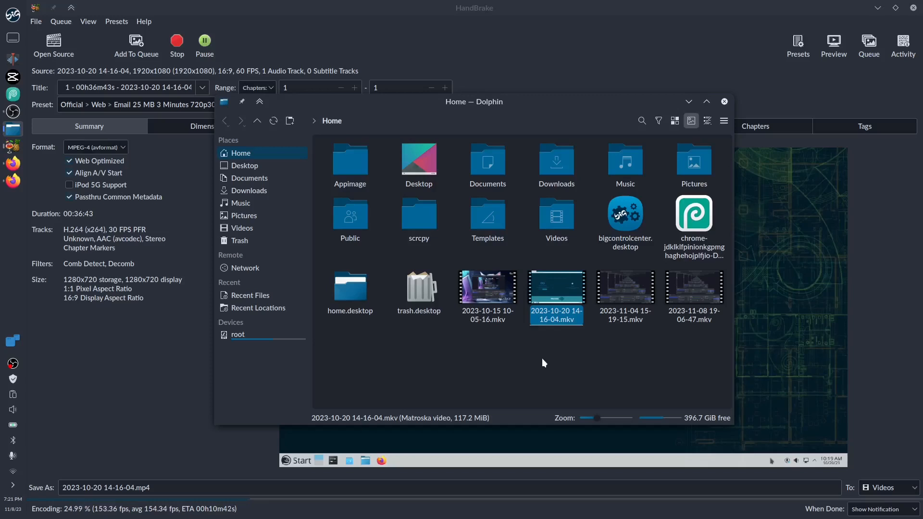
mouse_move(576, 317)
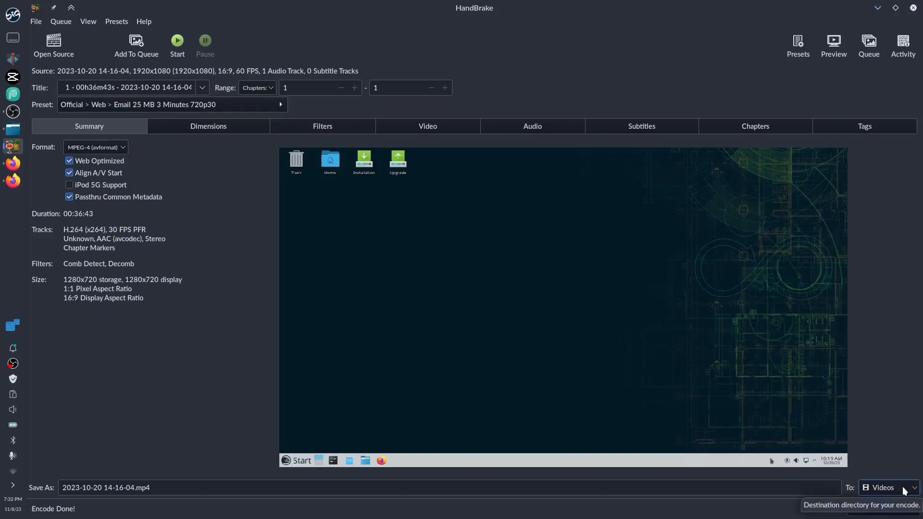
left_click(913, 8)
left_click(15, 129)
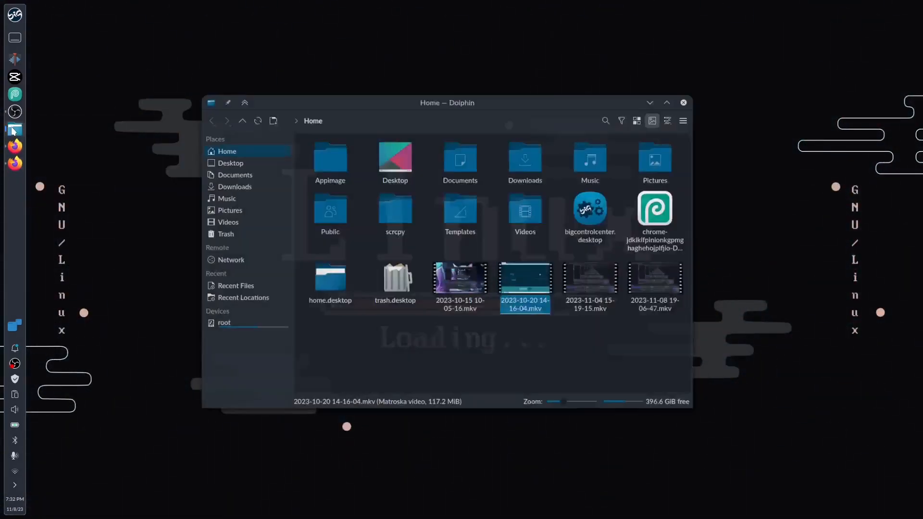
left_click(554, 216)
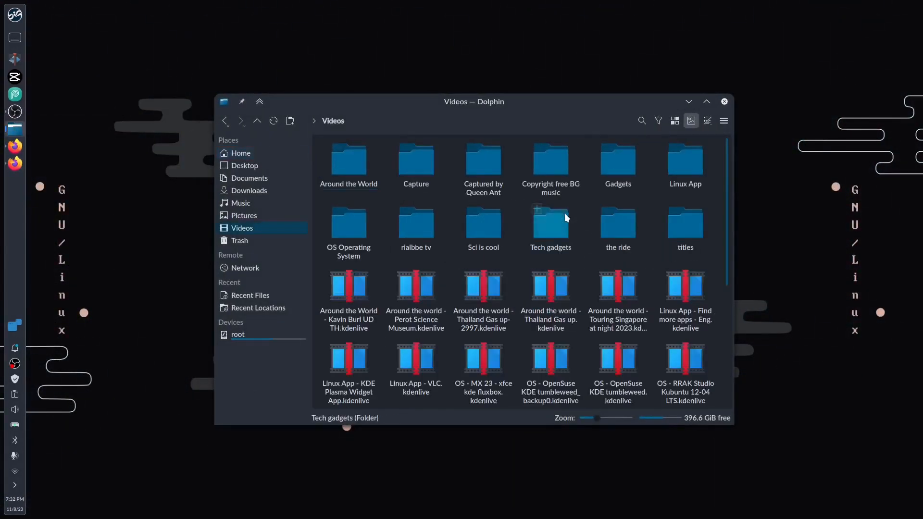
scroll(680, 363, "down", 5)
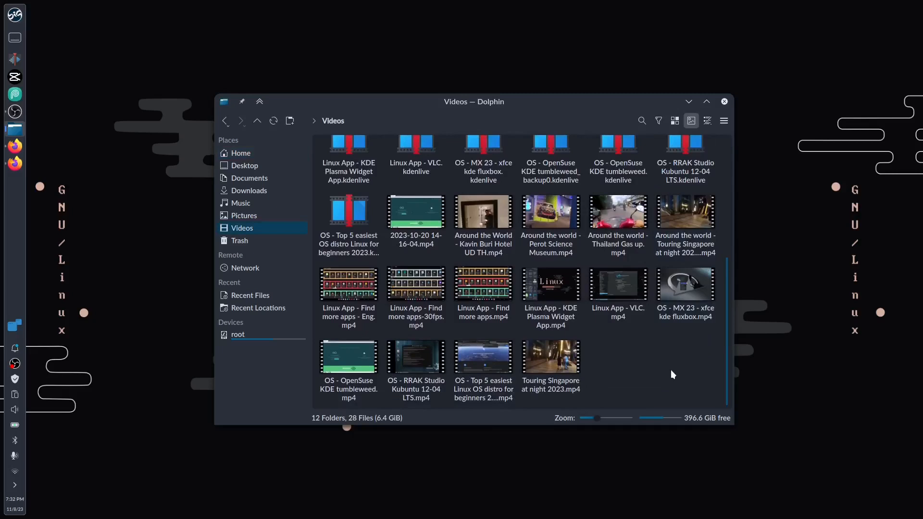
mouse_move(406, 222)
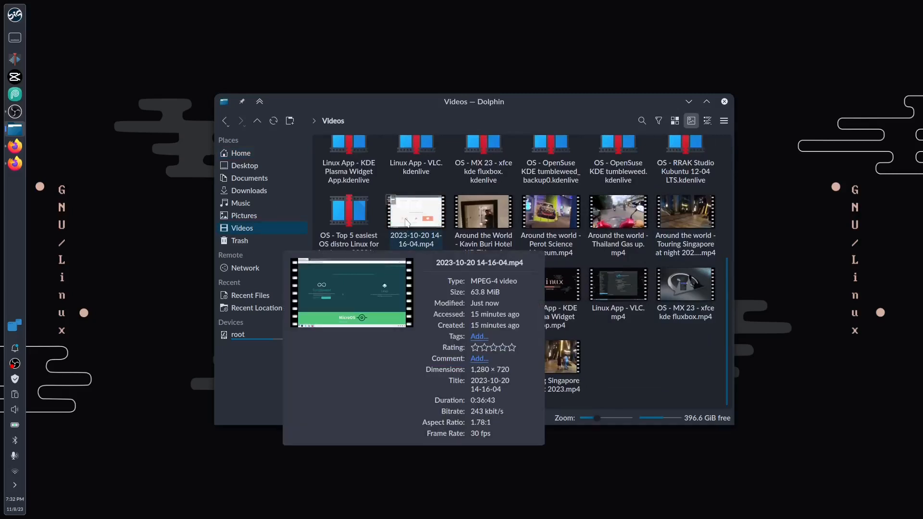
left_click(406, 222)
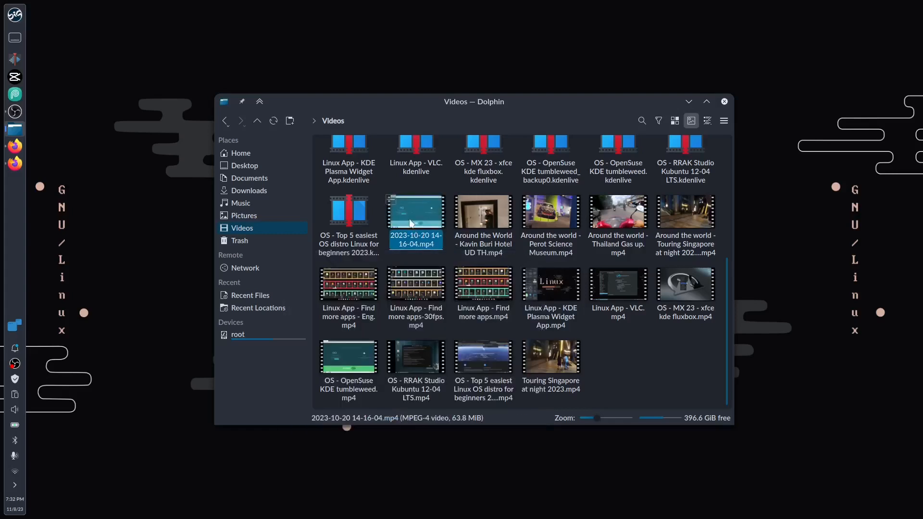
mouse_move(412, 223)
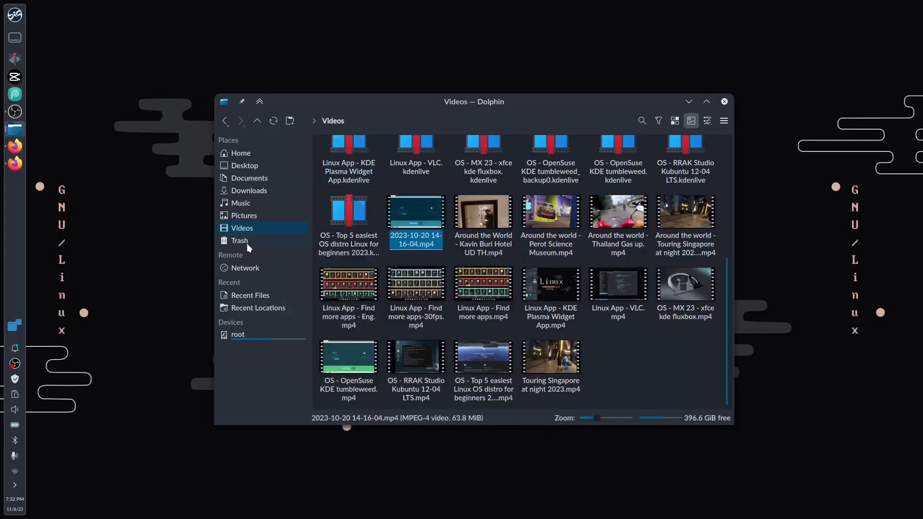
left_click(243, 153)
mouse_move(550, 294)
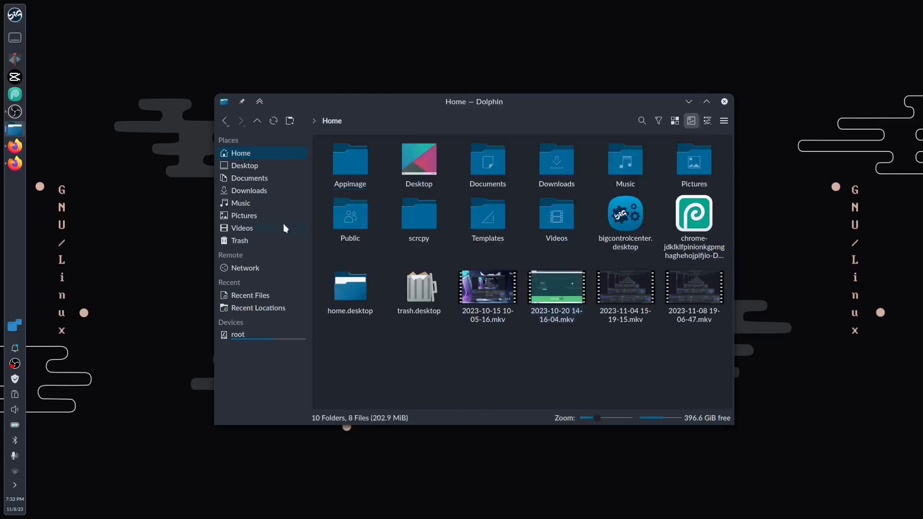
left_click(557, 224)
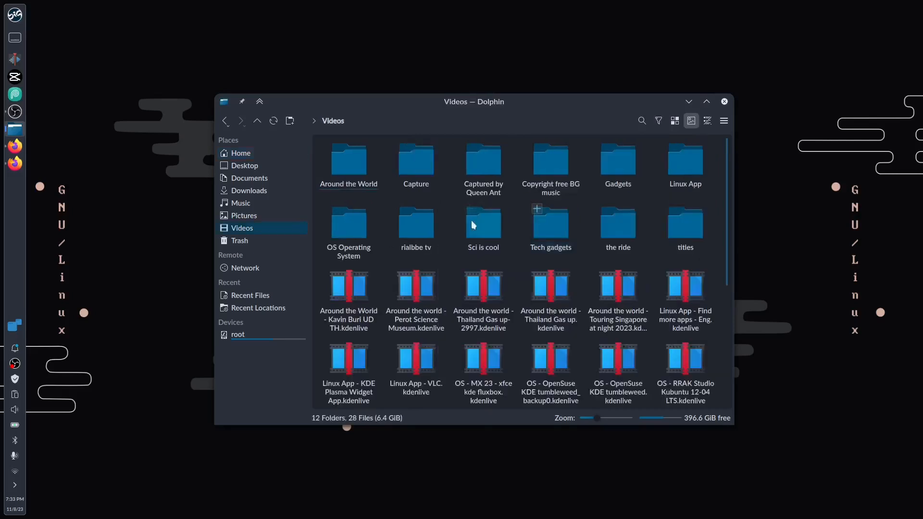
scroll(431, 231, "down", 6)
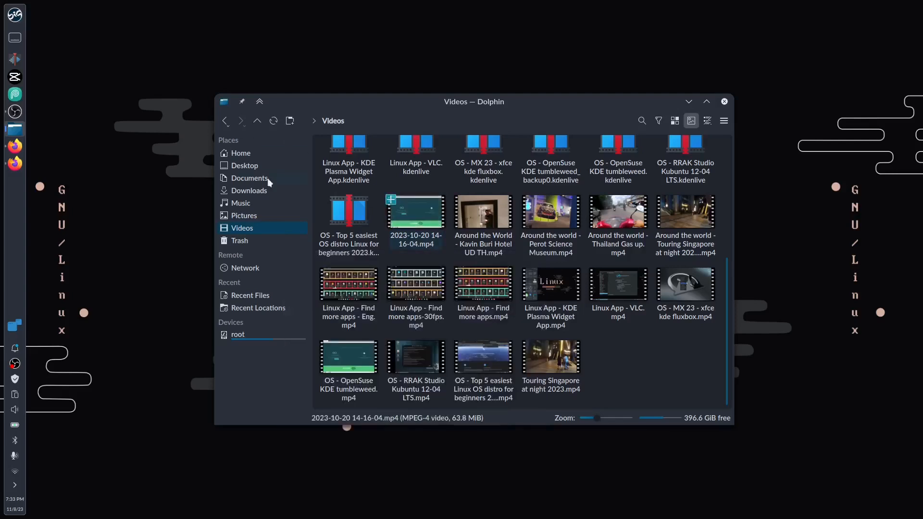
left_click(250, 157)
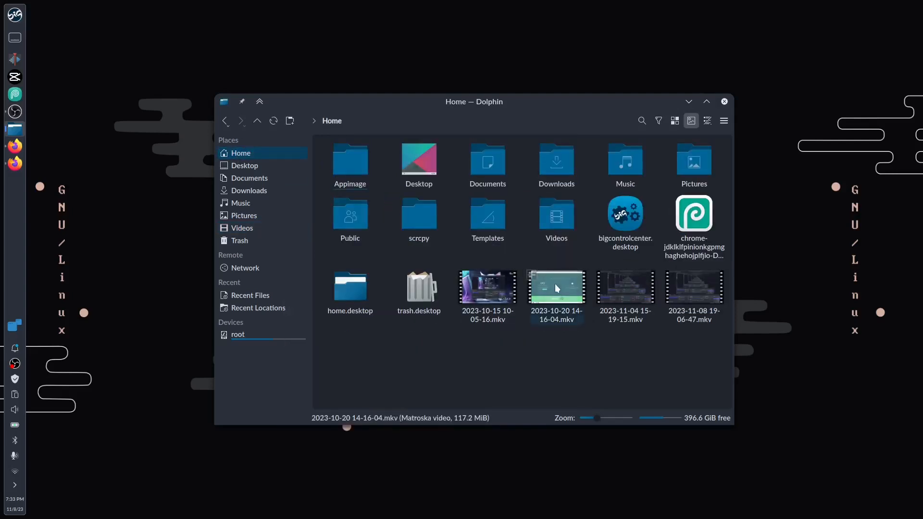
double_click(557, 289)
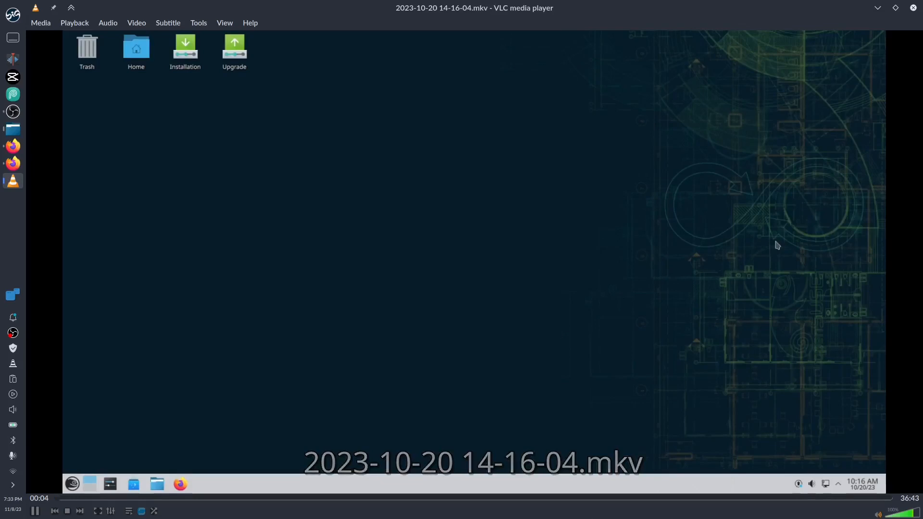
left_click(908, 517)
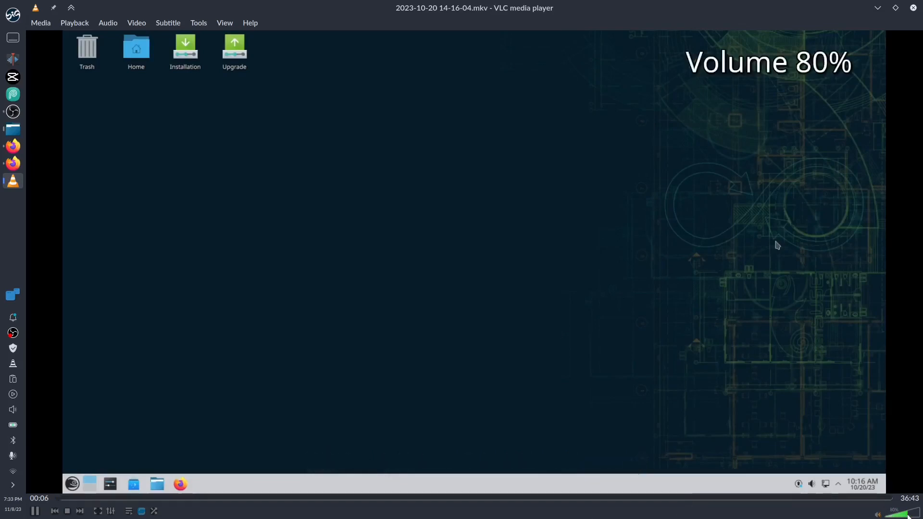
left_click(909, 516)
scroll(908, 516, "down", 1)
scroll(908, 516, "up", 1)
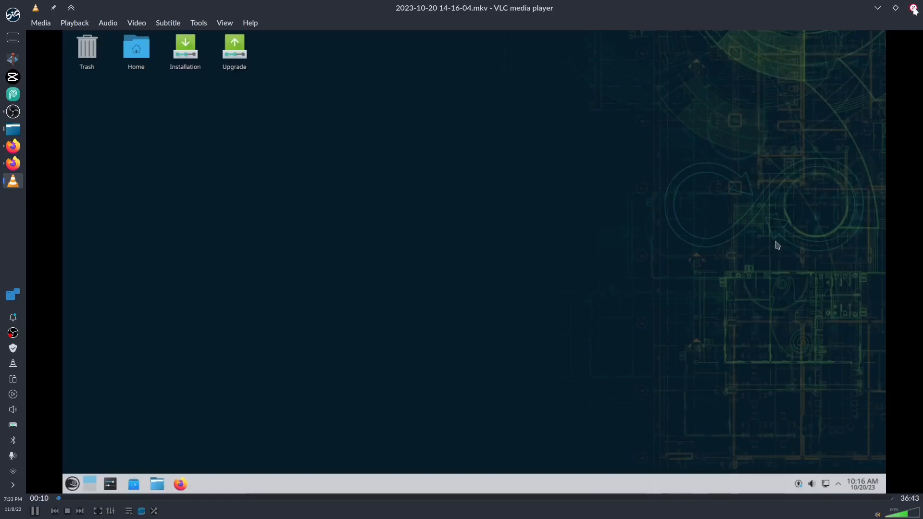
left_click(913, 7)
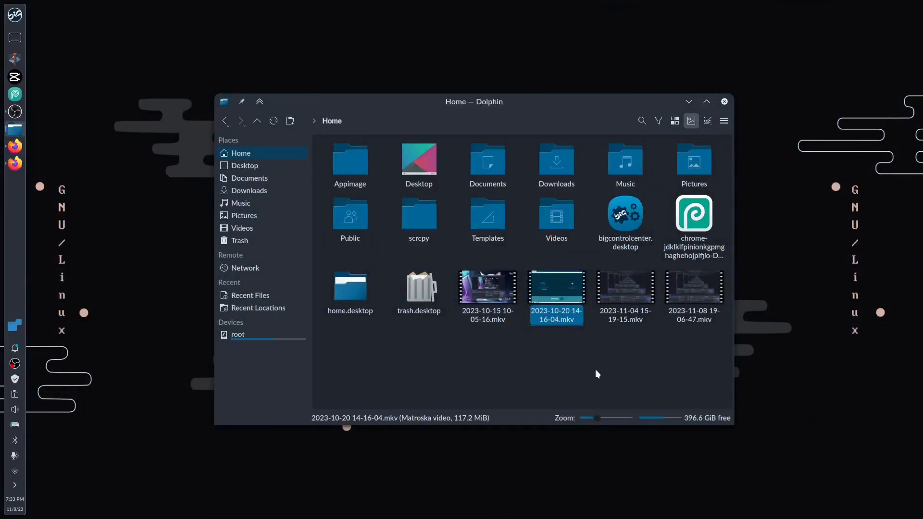
left_click(260, 230)
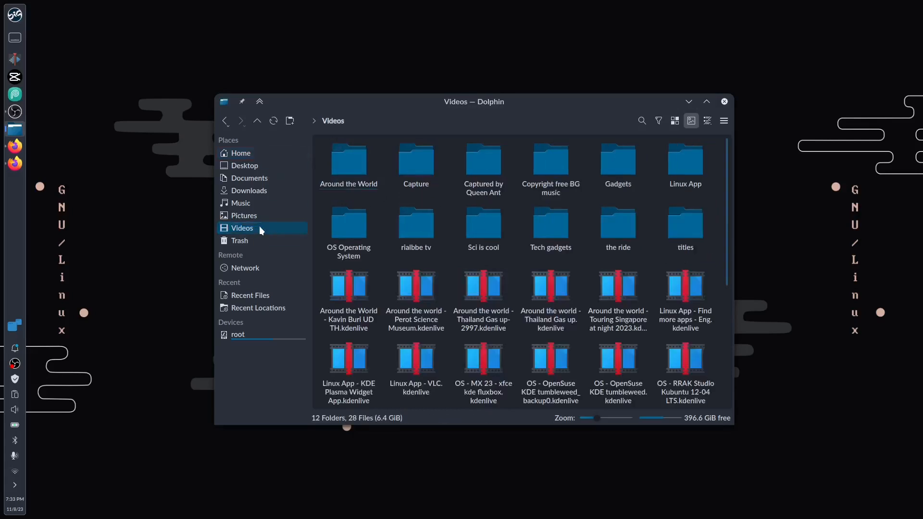
scroll(448, 287, "down", 5)
left_click(418, 208)
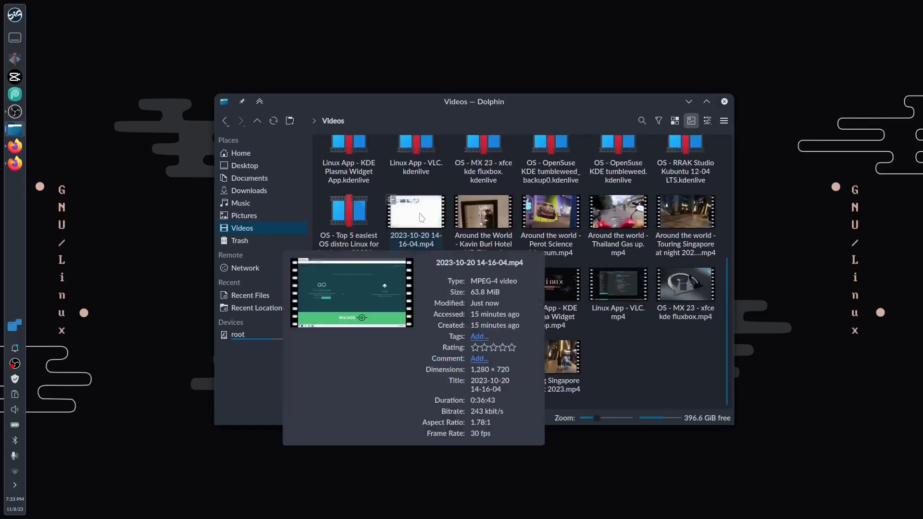
key("Return")
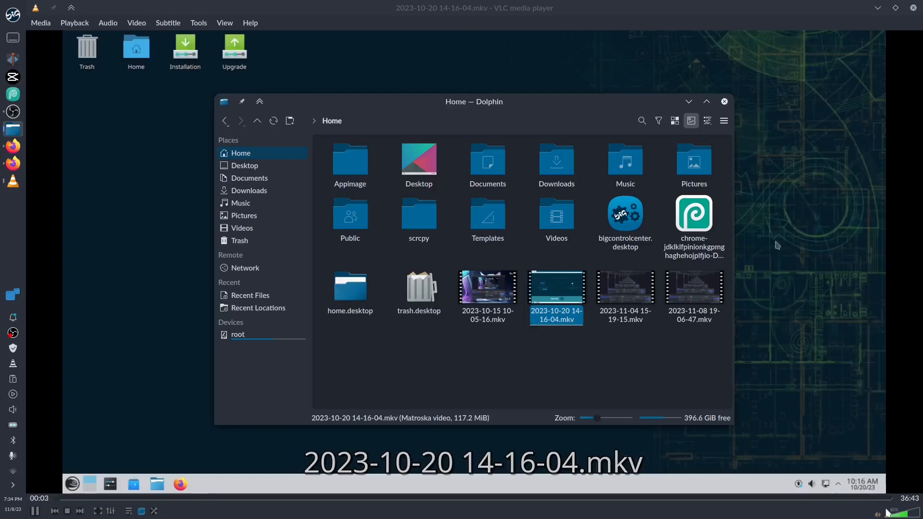
- Compare playback of the original MKV and the previous playlist video in VLC at 0% volume, and close VLC and Dolphin
scroll(887, 513, "down", 14)
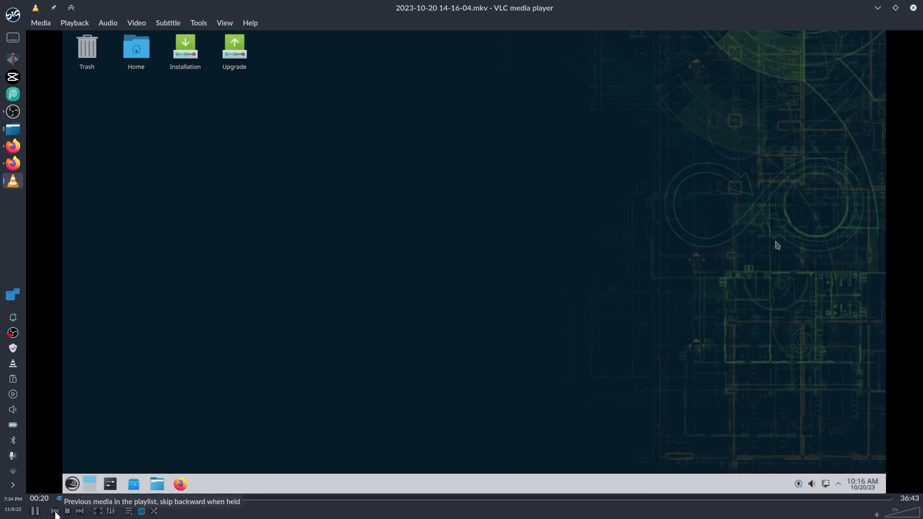
left_click(55, 512)
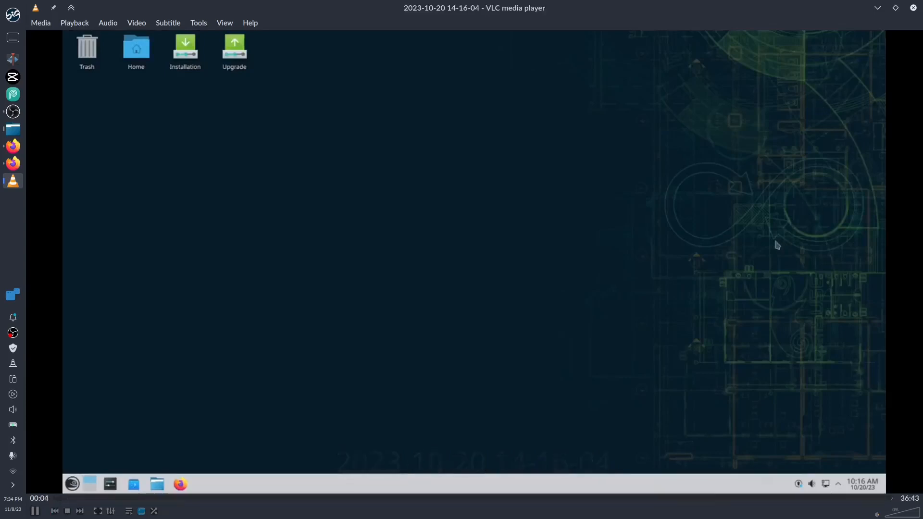
left_click(914, 8)
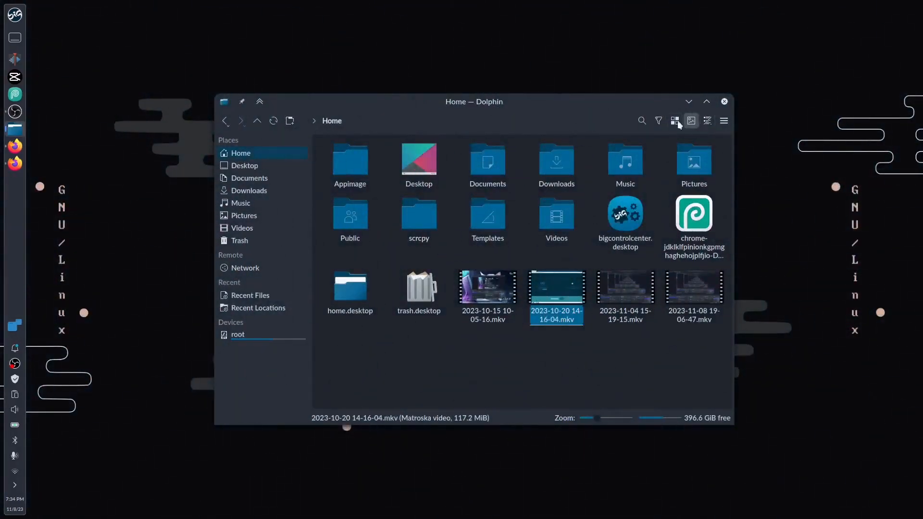
left_click(724, 102)
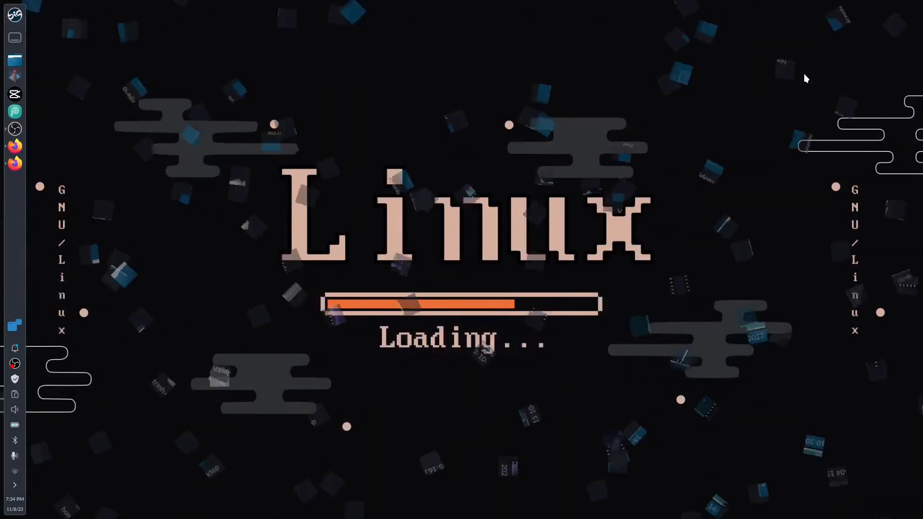